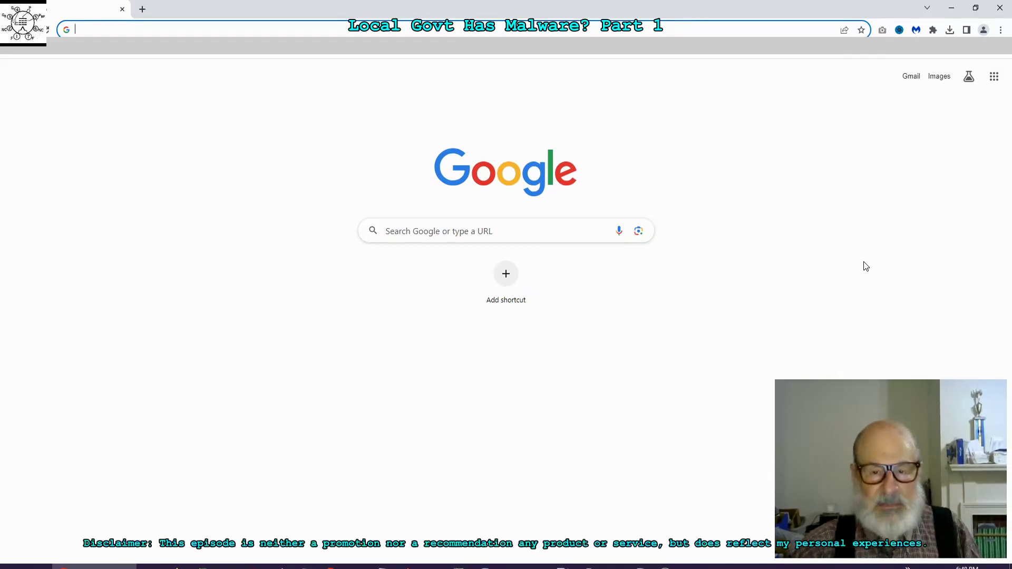
Open the Malwarebytes Browser Guard panel, then dismiss it to reveal the new tab page.
click(916, 30)
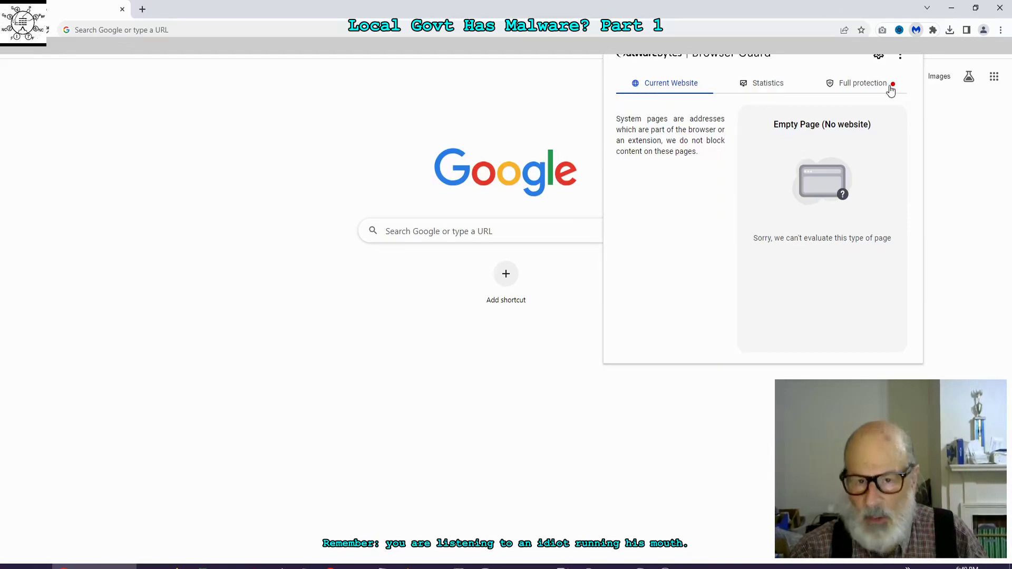
click(373, 359)
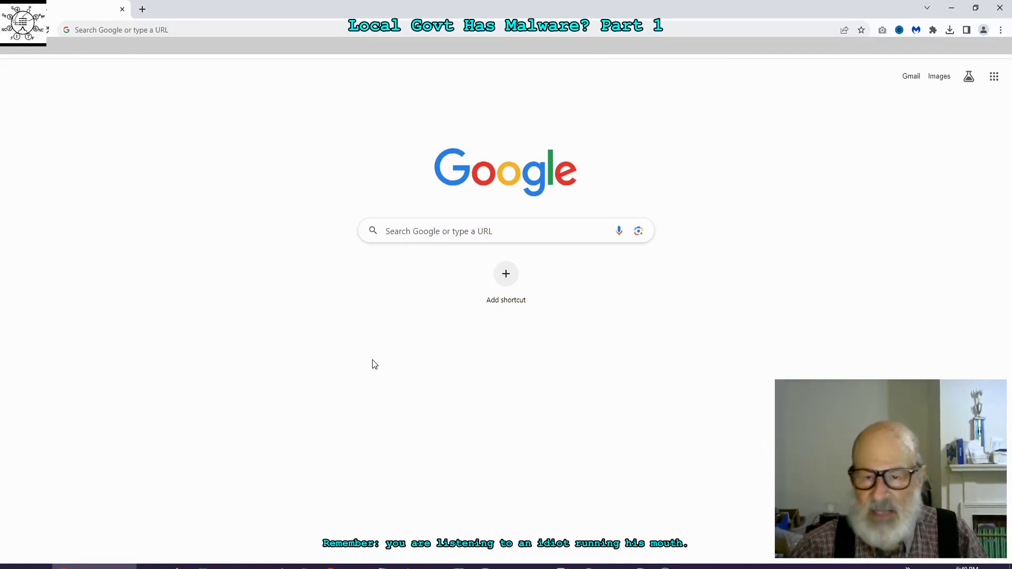
Search Google for a birth certificate, zoomed in, using the 'randolph county nc' suggestion.
click(388, 232)
text(j)
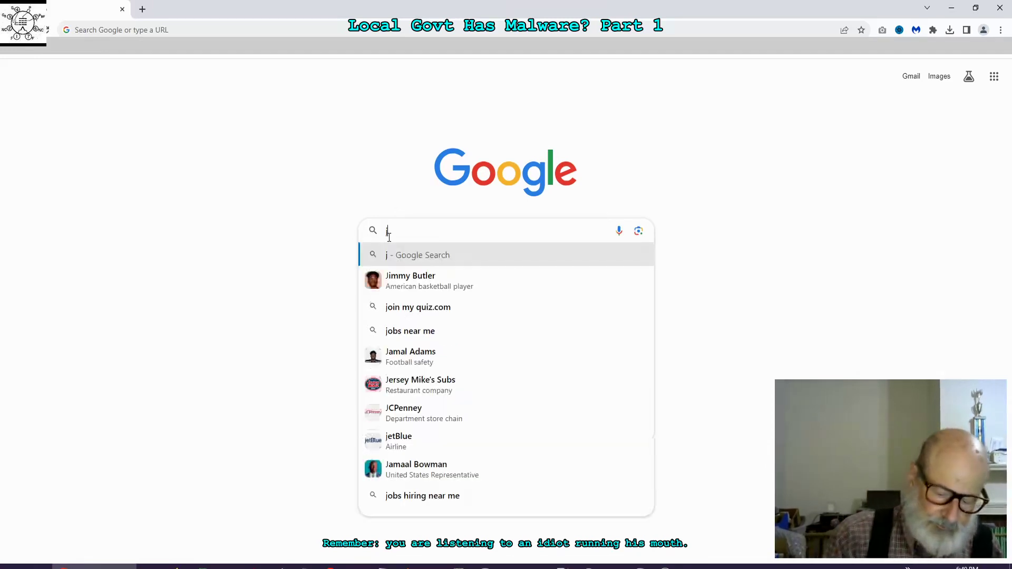
text(ohnti)
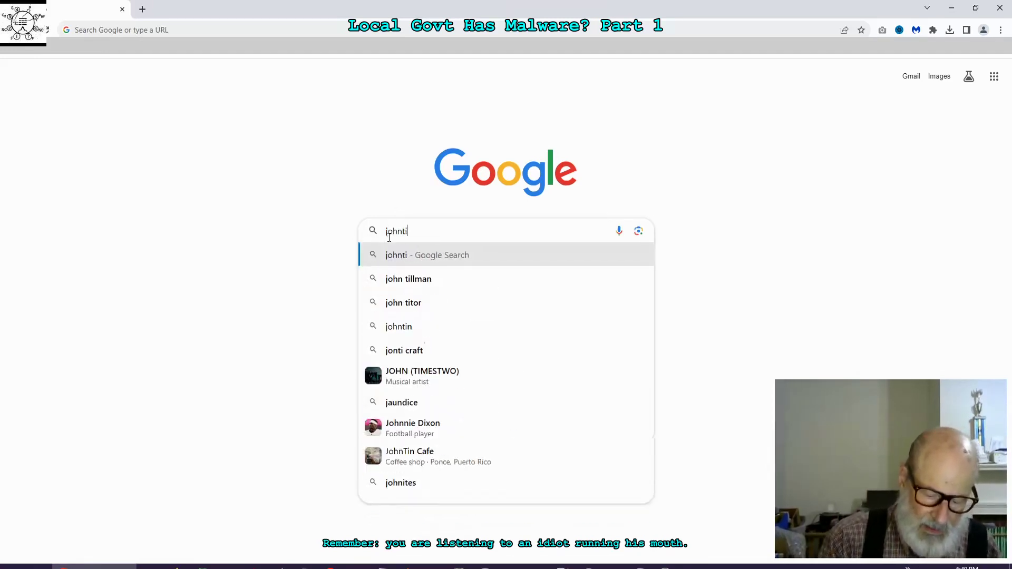
text(moty)
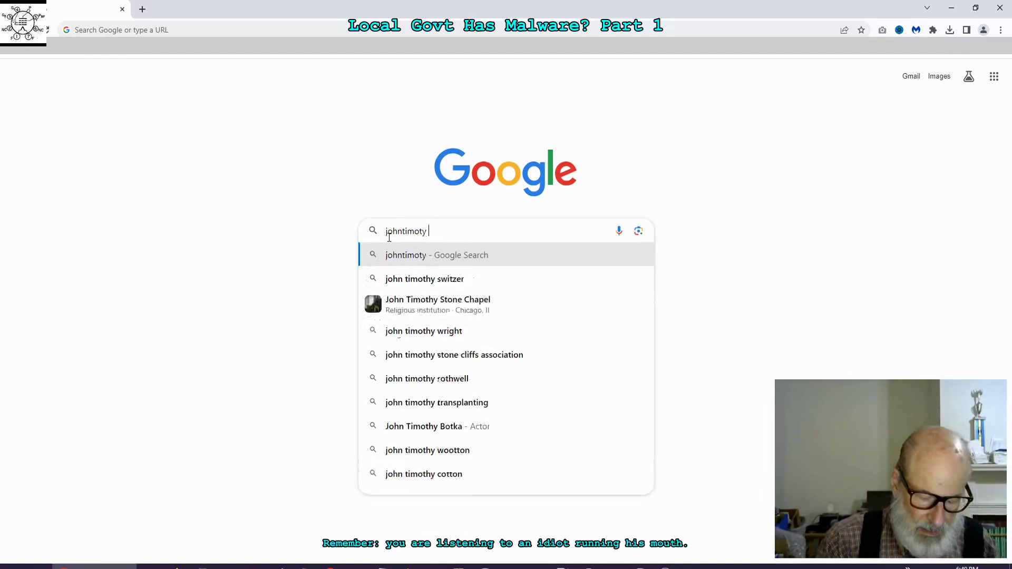
text( birth c)
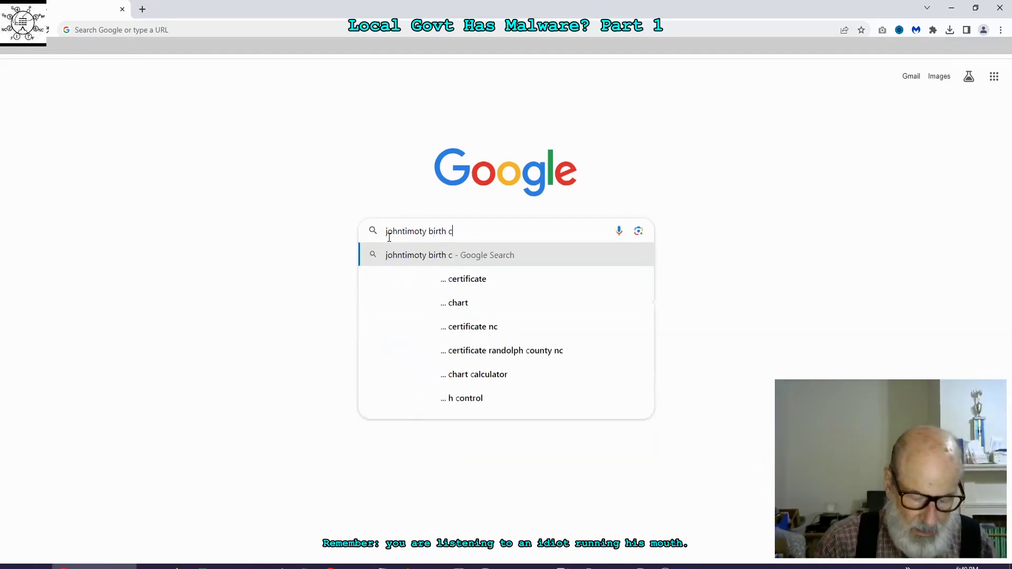
text(er)
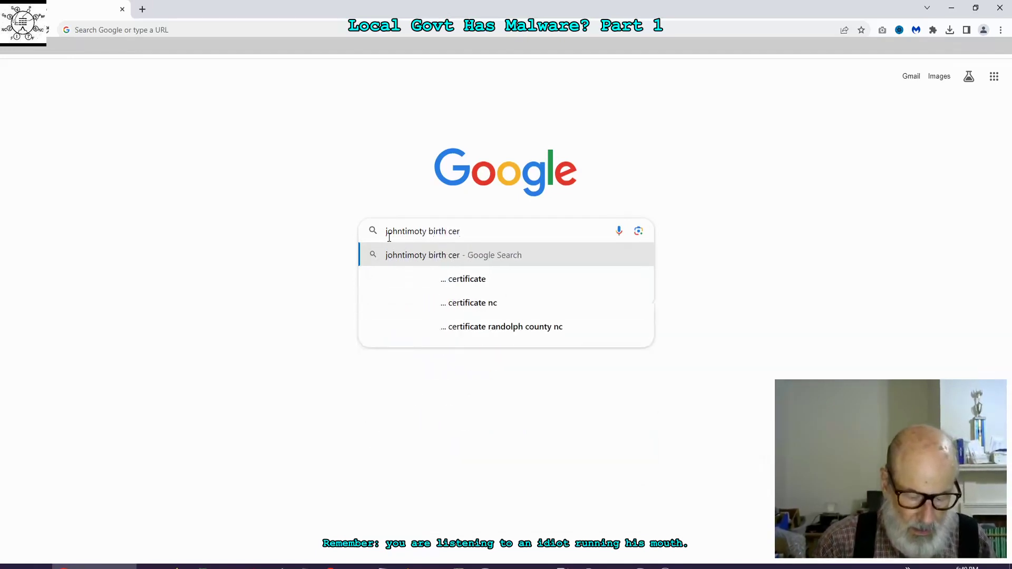
text(tific)
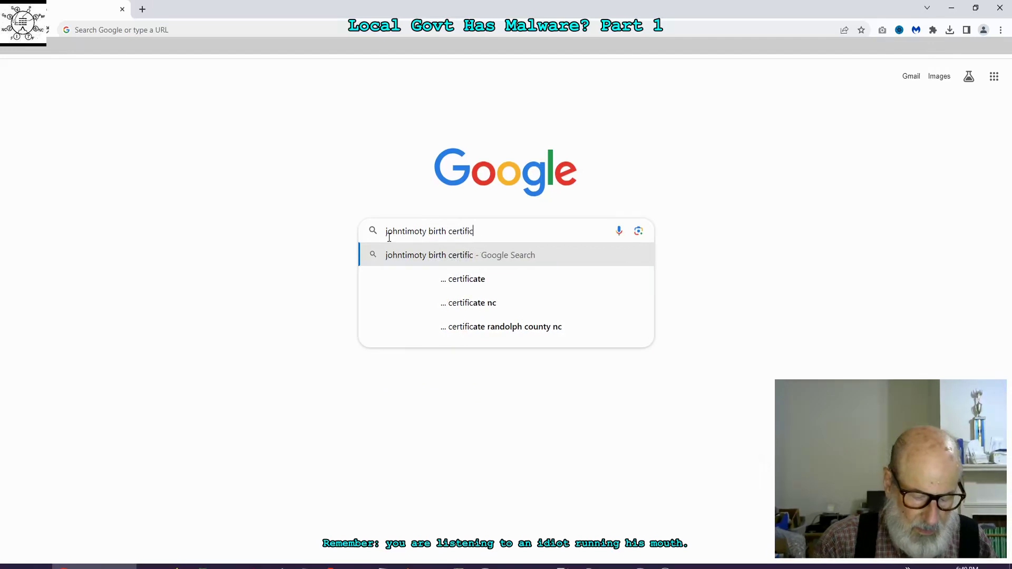
text(ate)
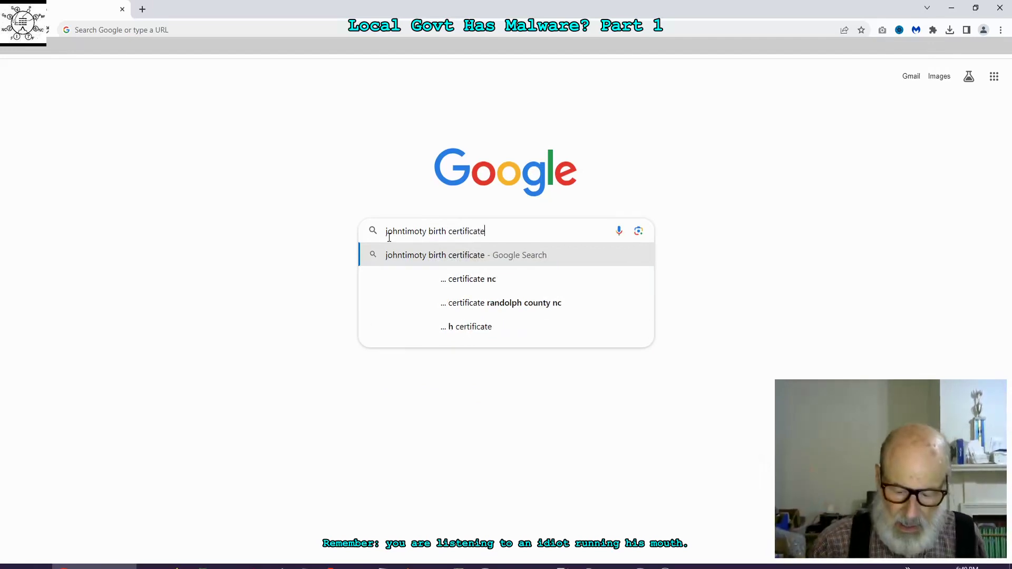
key(ctrl+plus)
key(ctrl+plus)
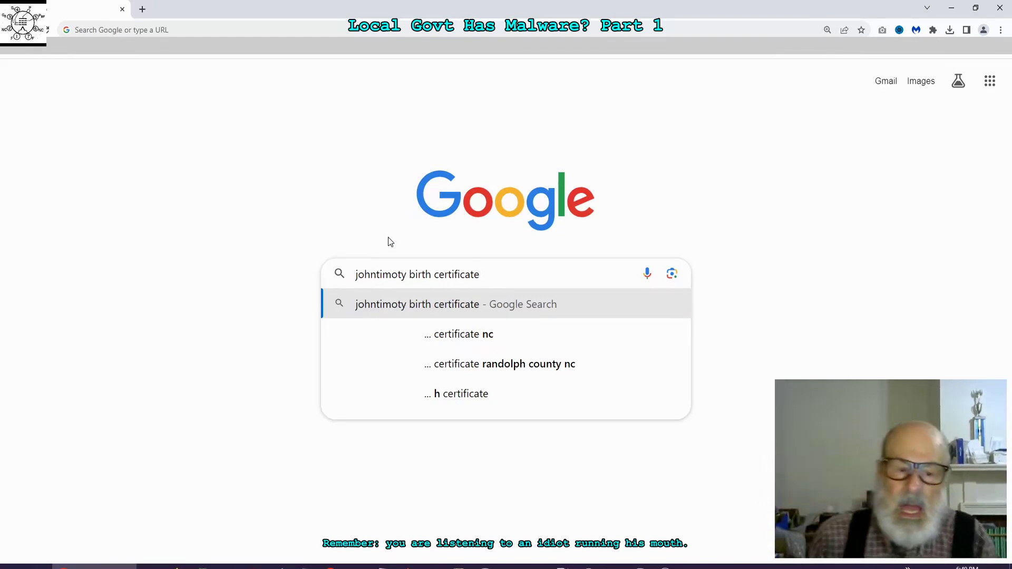
key(Down)
key(Down)
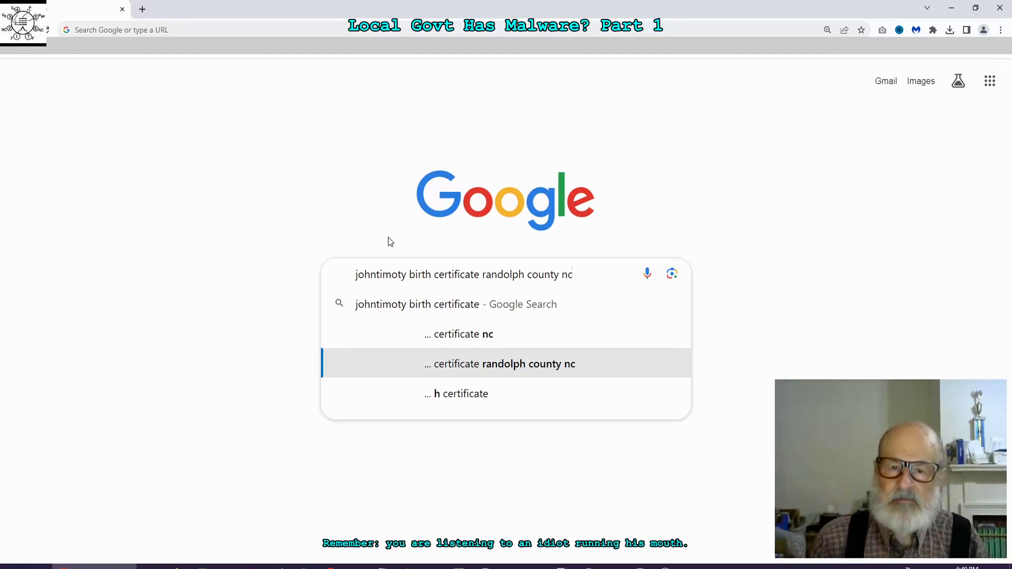
key(Return)
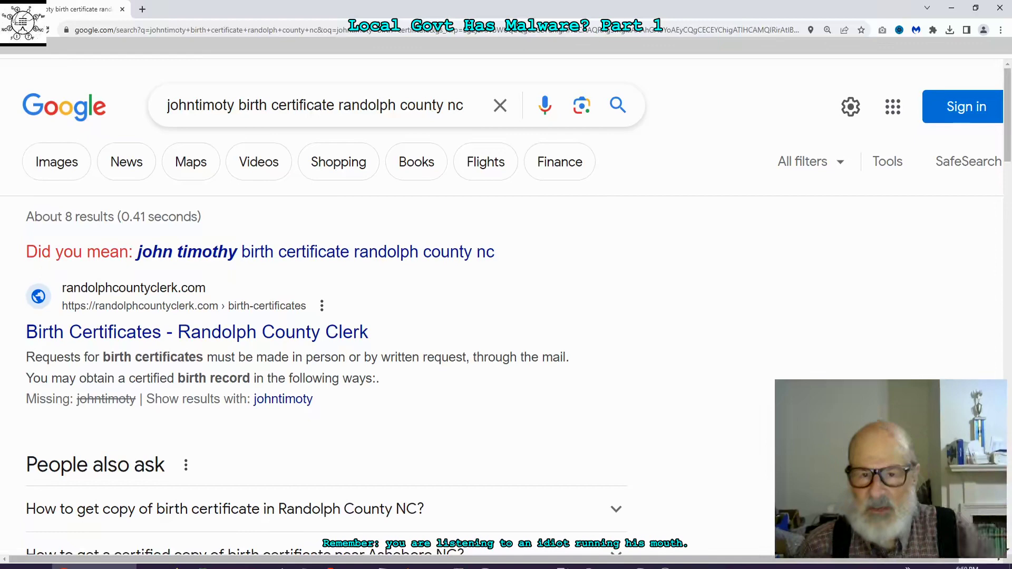
Open the 'Birth Certificates - Randolph County Clerk' search result.
click(223, 336)
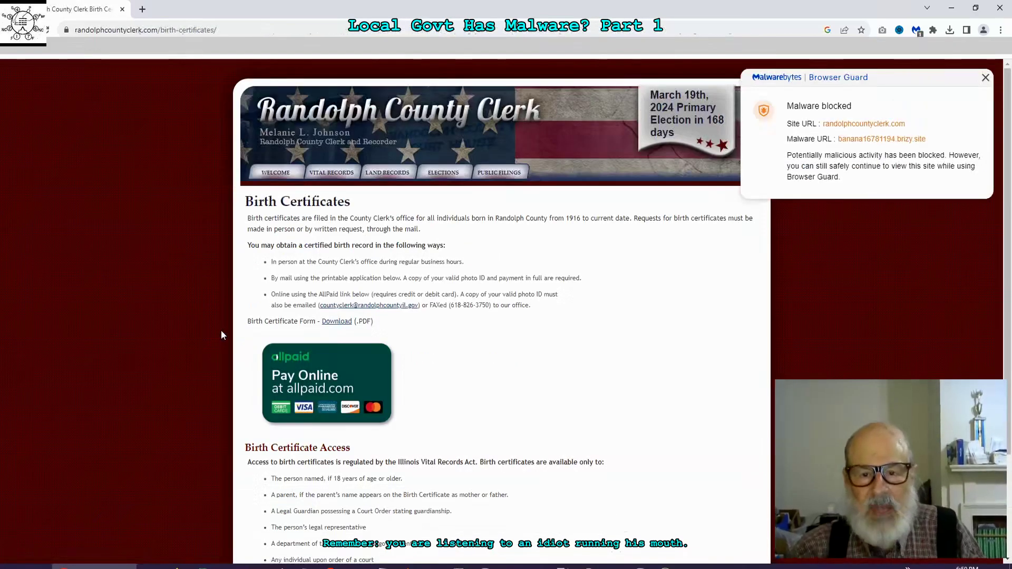